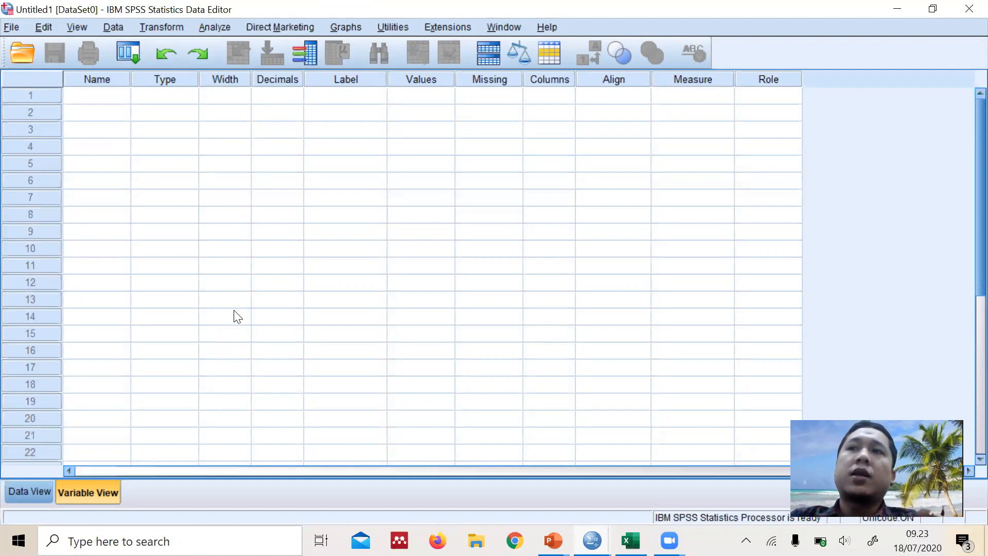
Define the first variable as x with 0 decimals and the label "Jam Belajar"
{"action": "left_click", "coordinate": [105, 99]}
{"action": "type", "text": "x"}
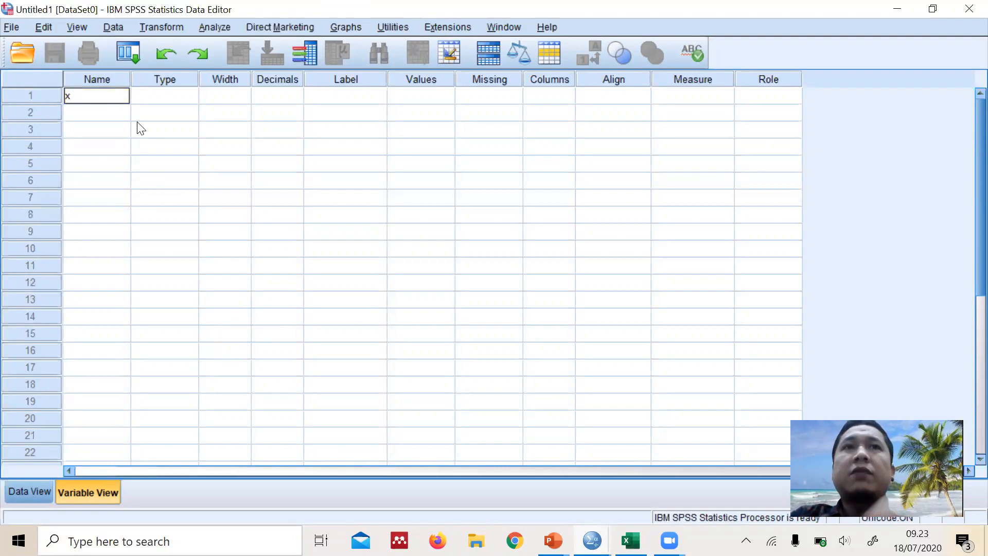
{"action": "key", "text": "Tab"}
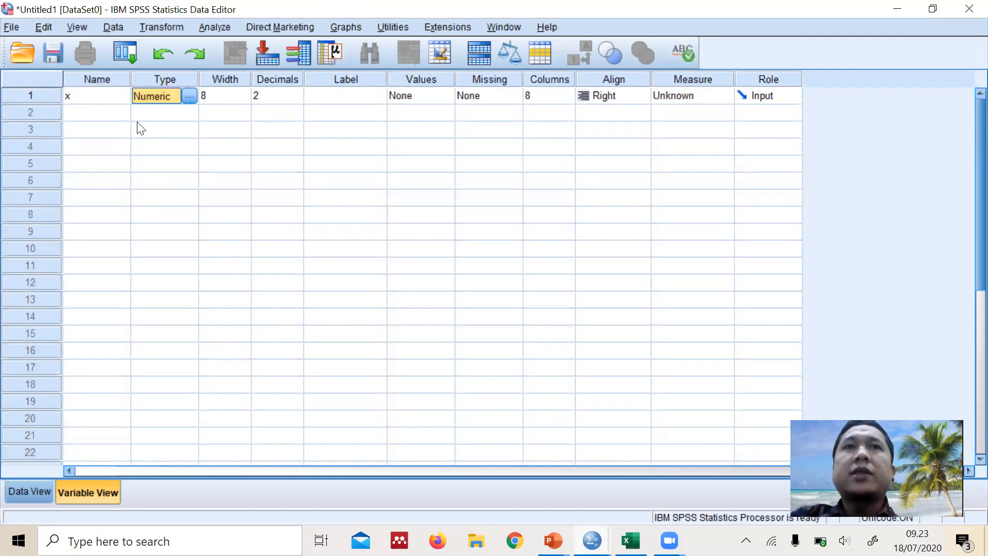
{"action": "left_click", "coordinate": [297, 99]}
{"action": "left_click", "coordinate": [297, 98]}
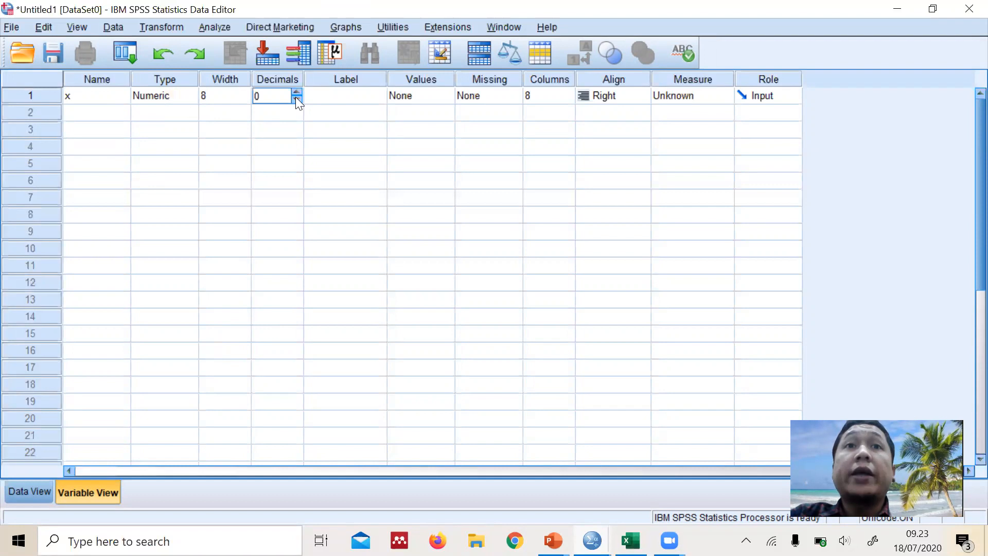
{"action": "left_click", "coordinate": [326, 98]}
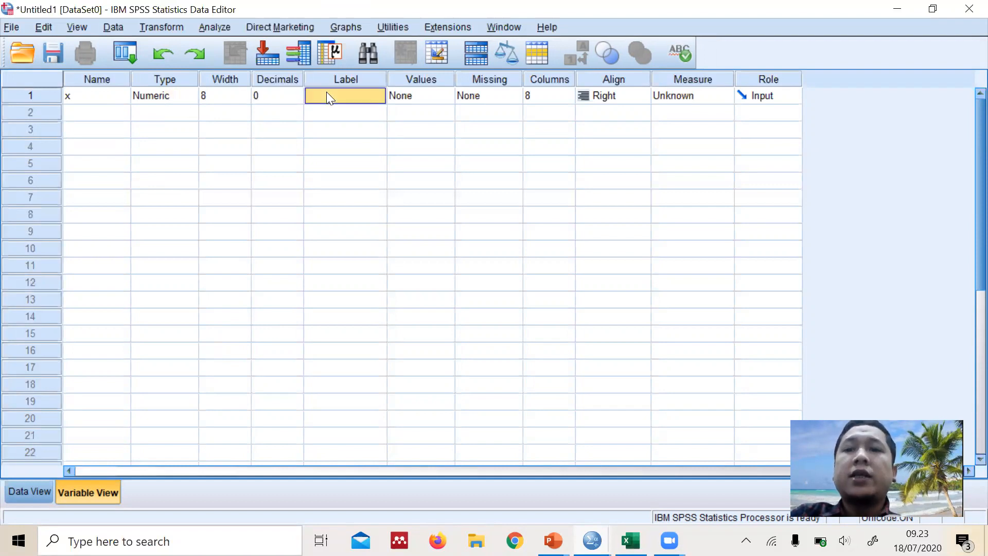
{"action": "type", "text": "Jam Belajar"}
Set variable x's alignment to Center and its measurement level to Scale
{"action": "left_click", "coordinate": [603, 92]}
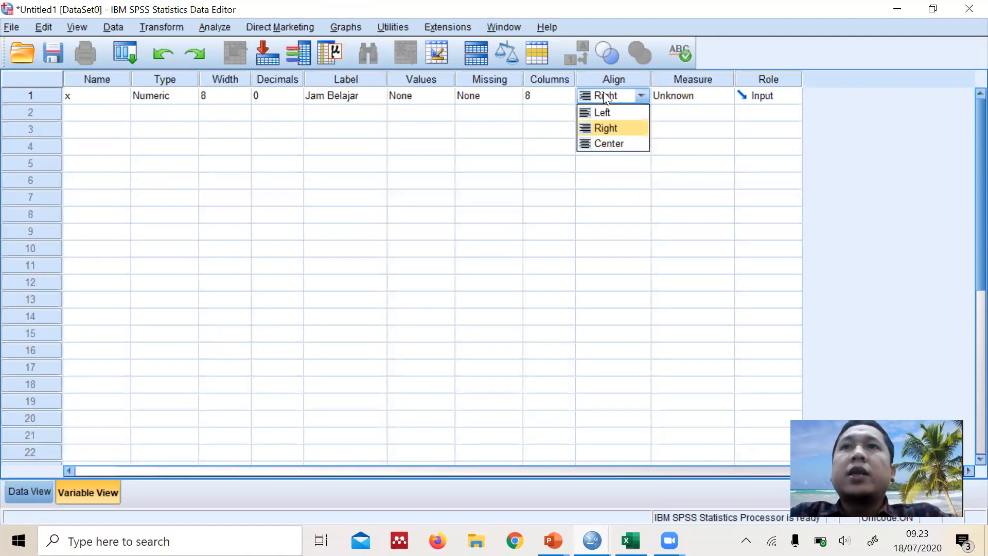
{"action": "left_click", "coordinate": [629, 143]}
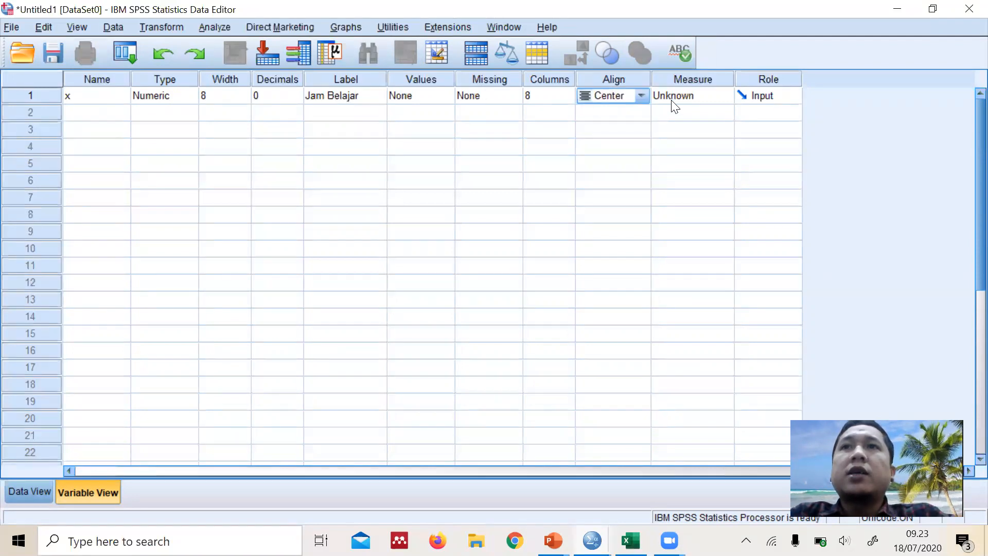
{"action": "left_click", "coordinate": [671, 99]}
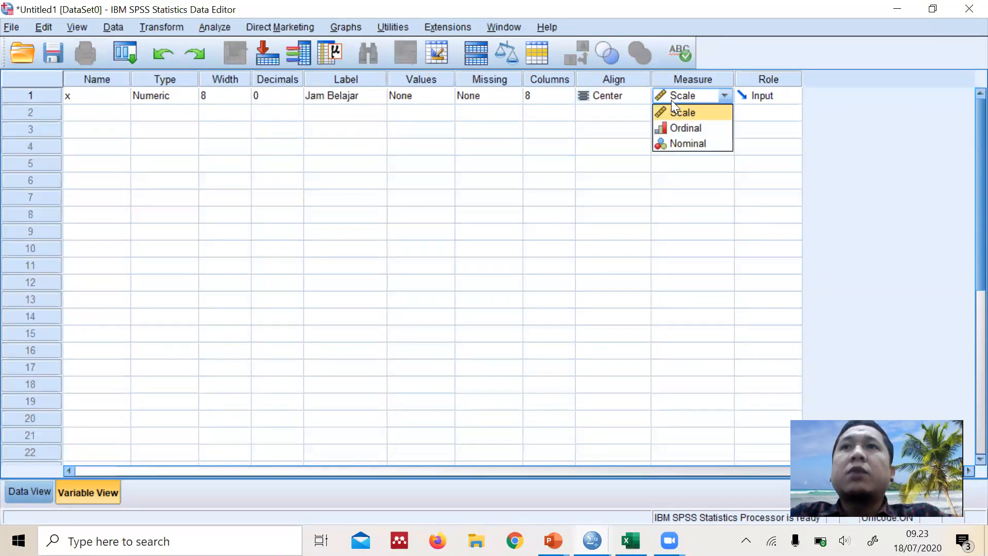
{"action": "left_click", "coordinate": [720, 117]}
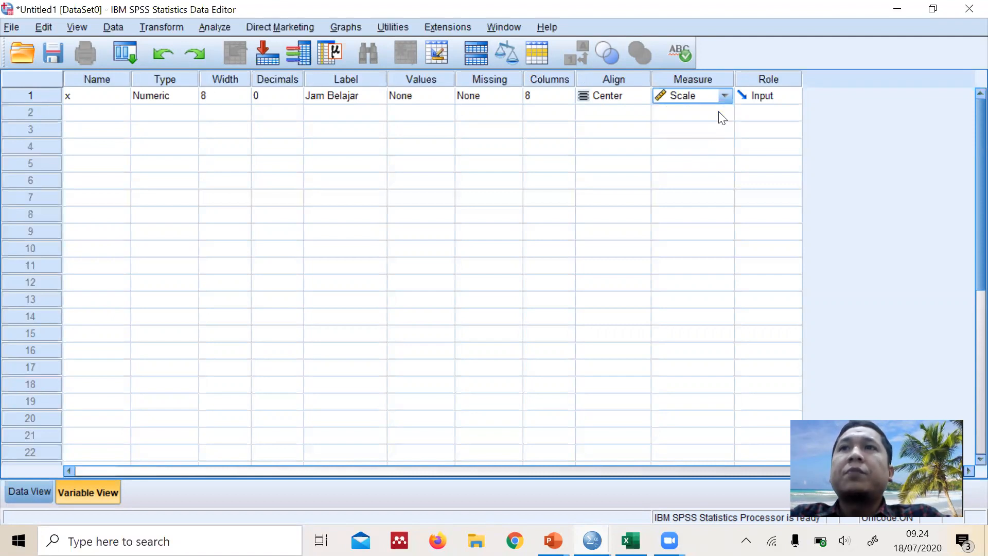
Define a second variable y with 0 decimals and the label "Hasil Belajar"
{"action": "left_click", "coordinate": [115, 114]}
{"action": "type", "text": "y"}
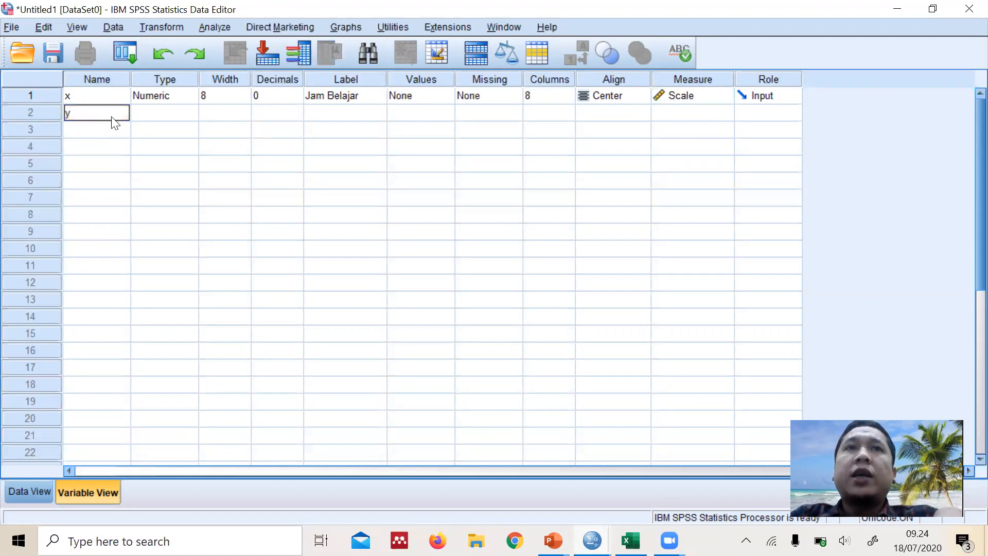
{"action": "key", "text": "Tab"}
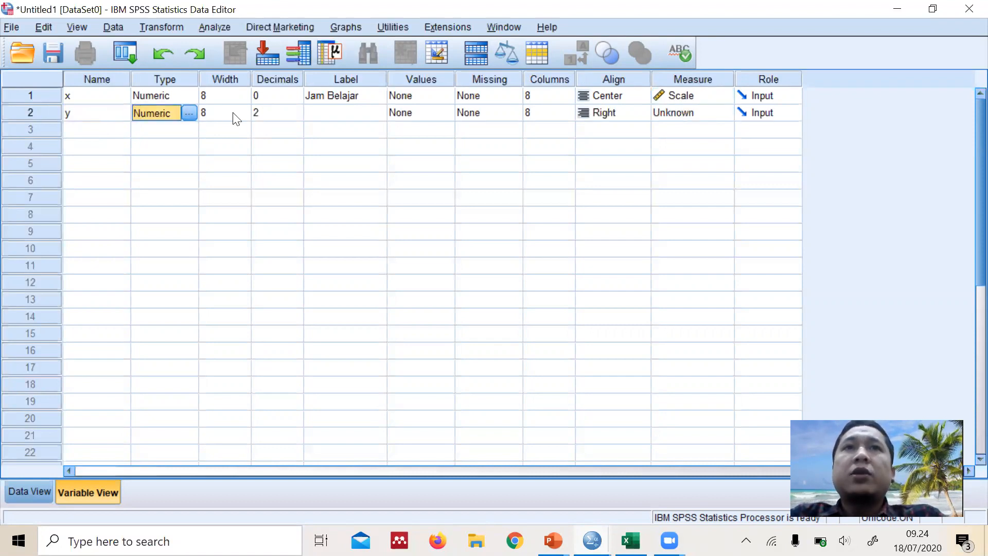
{"action": "key", "text": "Tab"}
{"action": "key", "text": "Tab"}
{"action": "left_click", "coordinate": [296, 116]}
{"action": "left_click", "coordinate": [296, 116]}
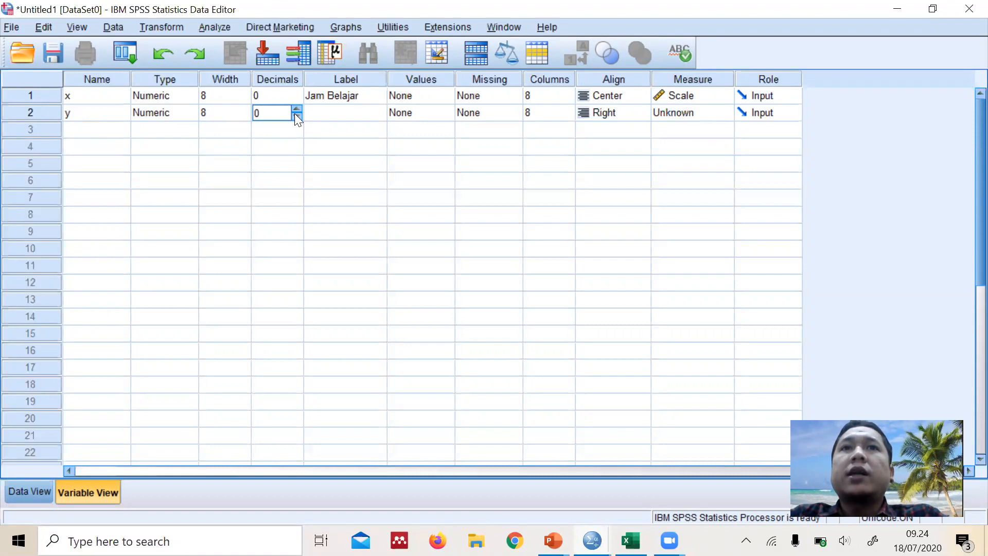
{"action": "left_click", "coordinate": [328, 115]}
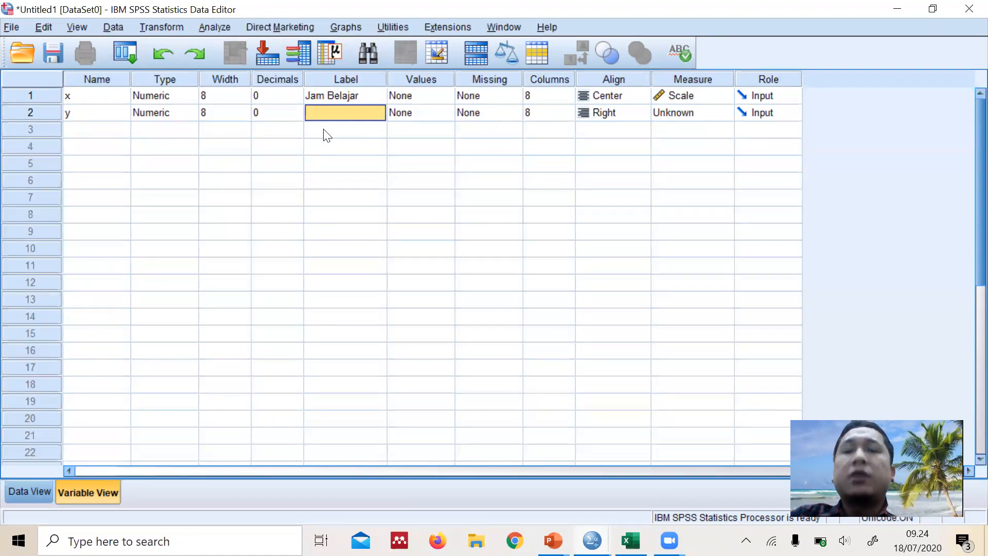
{"action": "type", "text": "Hasil Belajar"}
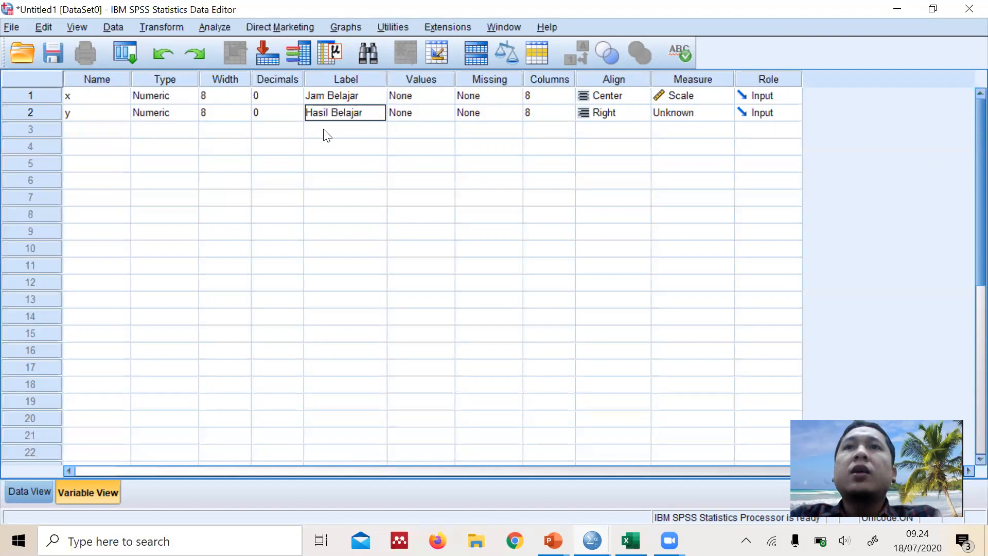
Set variable y's alignment to Center and its measurement level to Scale
{"action": "left_click", "coordinate": [605, 108]}
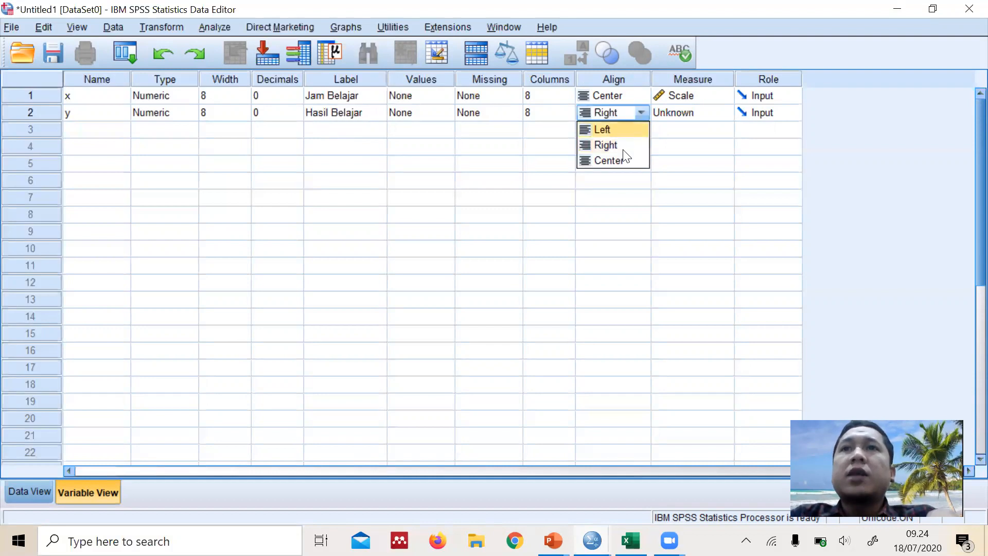
{"action": "left_click", "coordinate": [624, 160]}
{"action": "left_click", "coordinate": [675, 115]}
{"action": "left_click", "coordinate": [687, 132]}
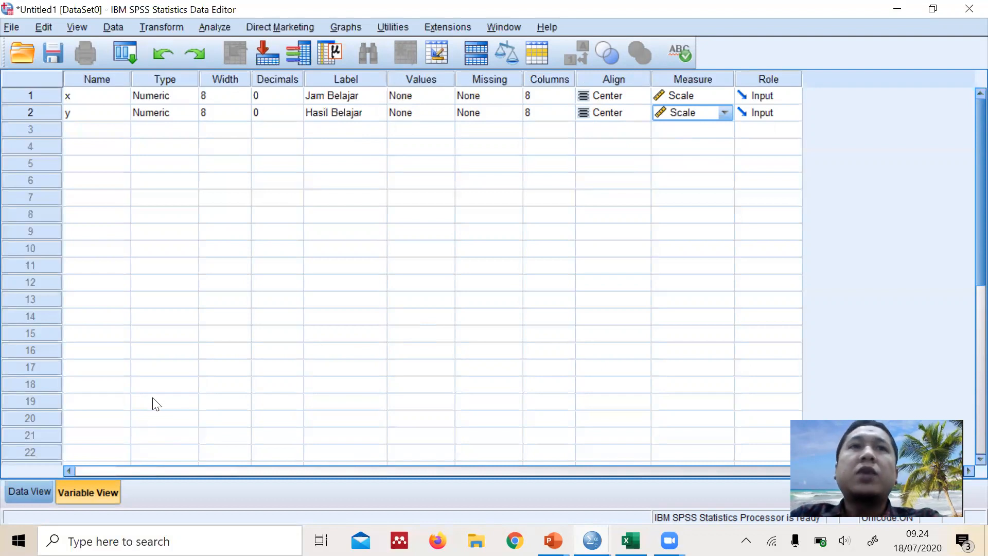
{"action": "left_click", "coordinate": [114, 98]}
{"action": "left_click", "coordinate": [110, 114]}
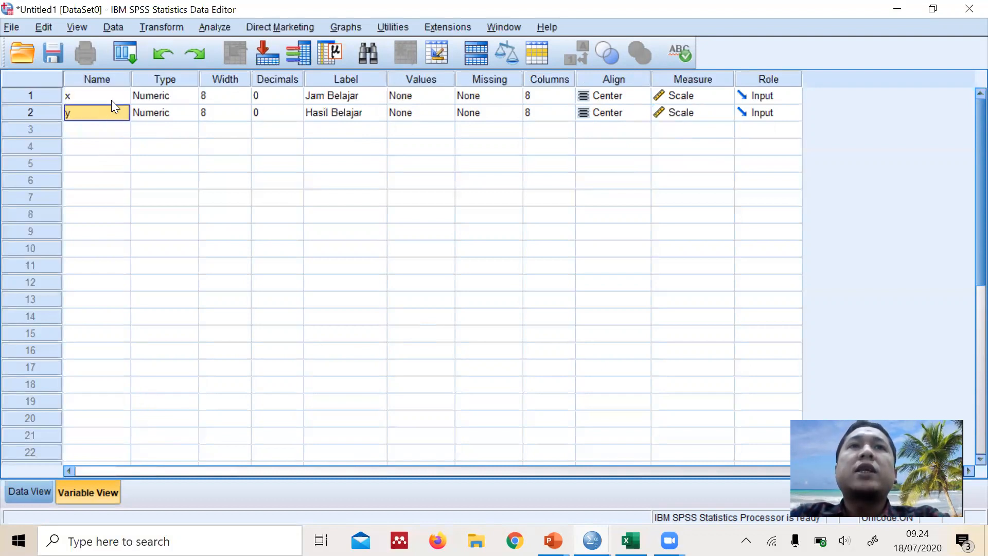
{"action": "left_click", "coordinate": [112, 99]}
{"action": "left_click", "coordinate": [111, 111]}
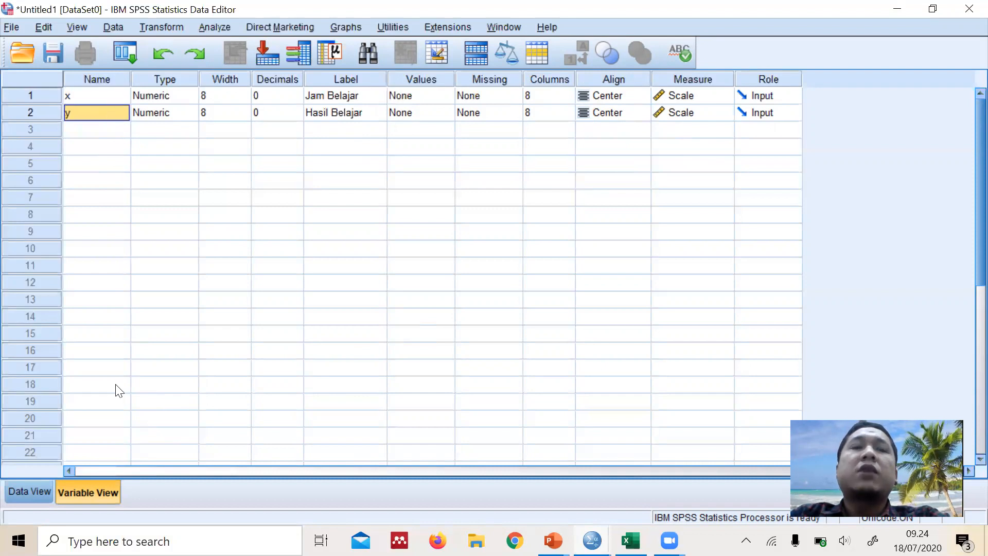
Switch from the variable definitions to the data grid and go to the first rows of column x
{"action": "left_click", "coordinate": [31, 491]}
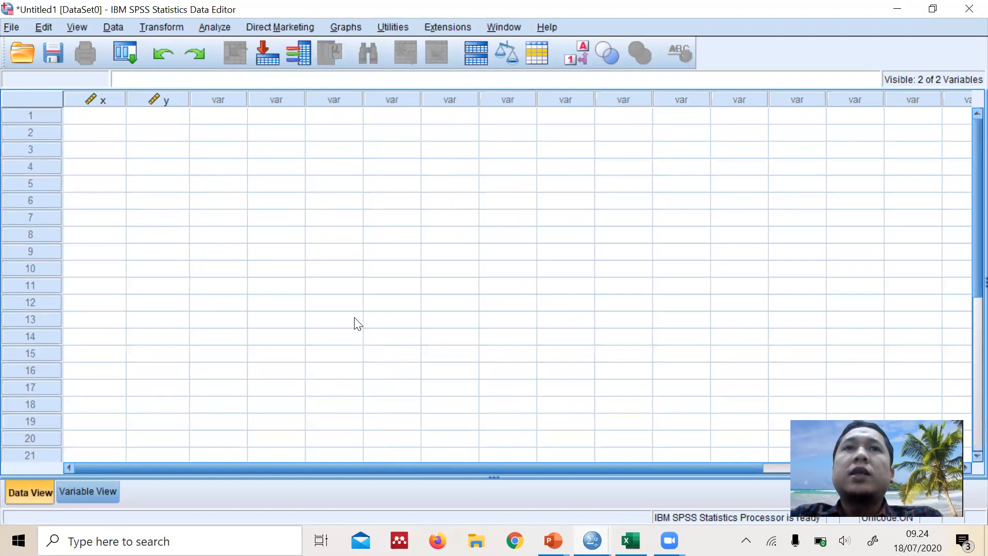
{"action": "left_click", "coordinate": [113, 121]}
{"action": "left_click", "coordinate": [111, 134]}
{"action": "left_click", "coordinate": [111, 116]}
{"action": "left_click", "coordinate": [113, 133]}
Switch to the Excel workbook and copy the Jam Belajar and Hasil Belajar values in B3:C17 of the Analisis sheet
{"action": "left_click", "coordinate": [631, 541]}
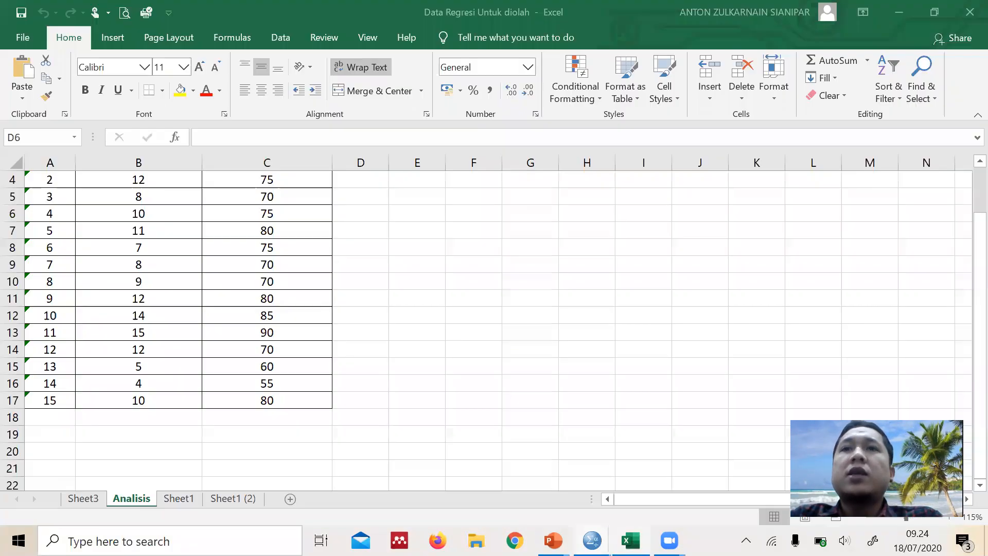
{"action": "scroll", "coordinate": [244, 264], "scroll_direction": "up", "scroll_amount": 1}
{"action": "left_click_drag", "start_coordinate": [157, 235], "coordinate": [264, 469]}
{"action": "right_click", "coordinate": [270, 440]}
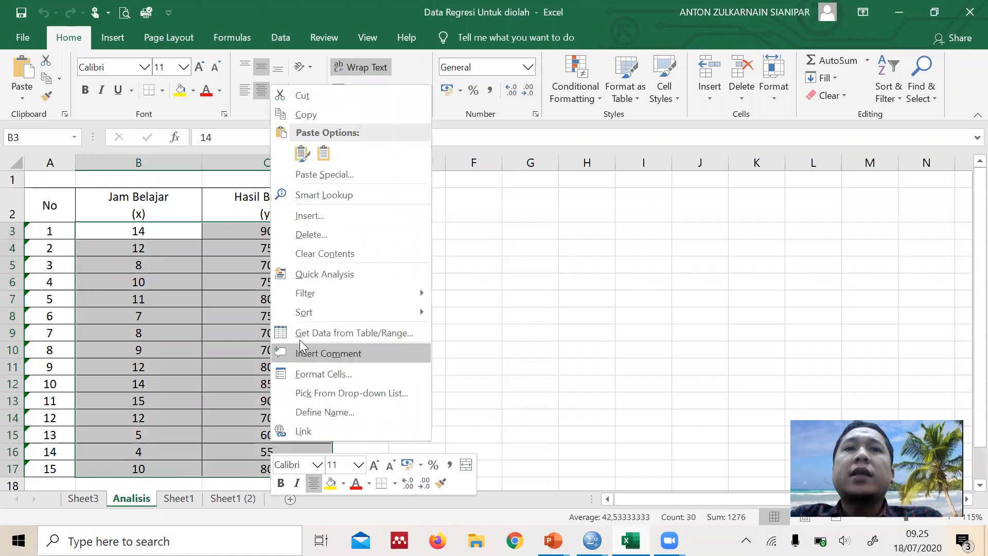
{"action": "left_click", "coordinate": [314, 116]}
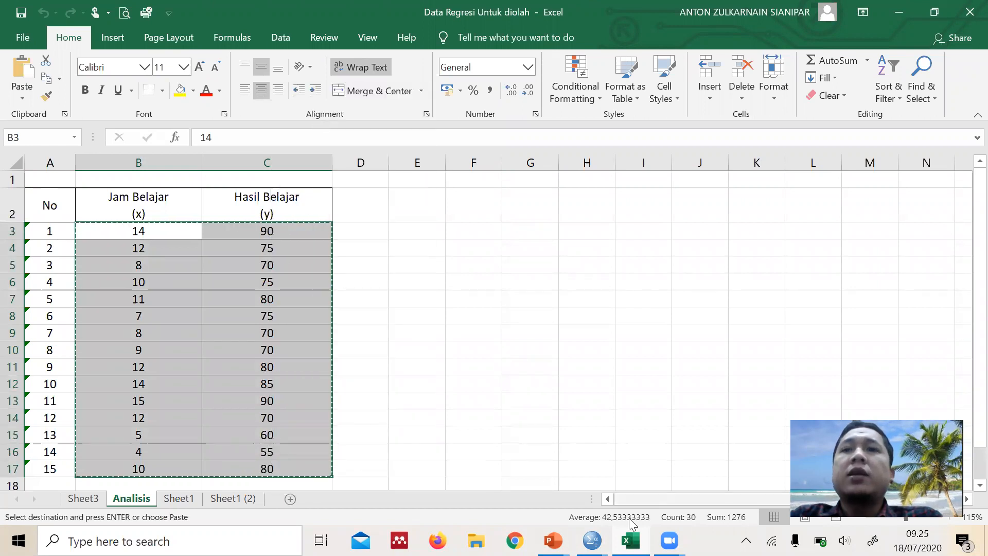
Return to the SPSS Data Editor and paste the copied values starting at row 1 of column x
{"action": "mouse_move", "coordinate": [592, 541]}
{"action": "left_click", "coordinate": [476, 483]}
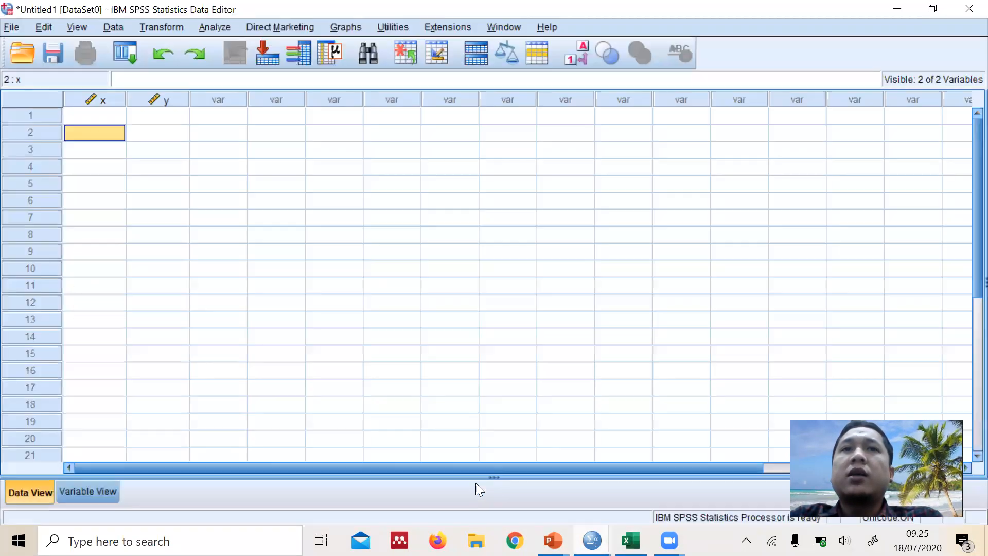
{"action": "right_click", "coordinate": [94, 112]}
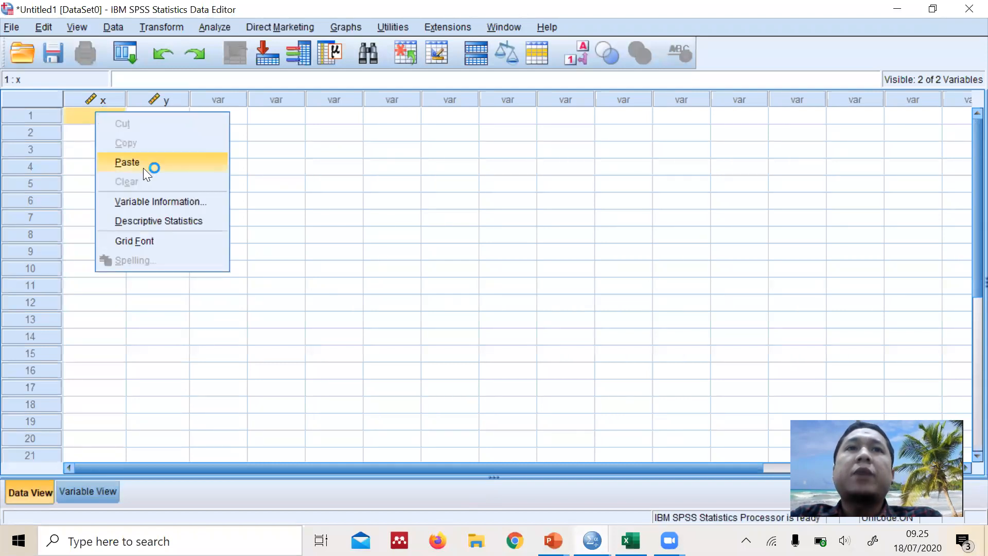
{"action": "left_click", "coordinate": [151, 165]}
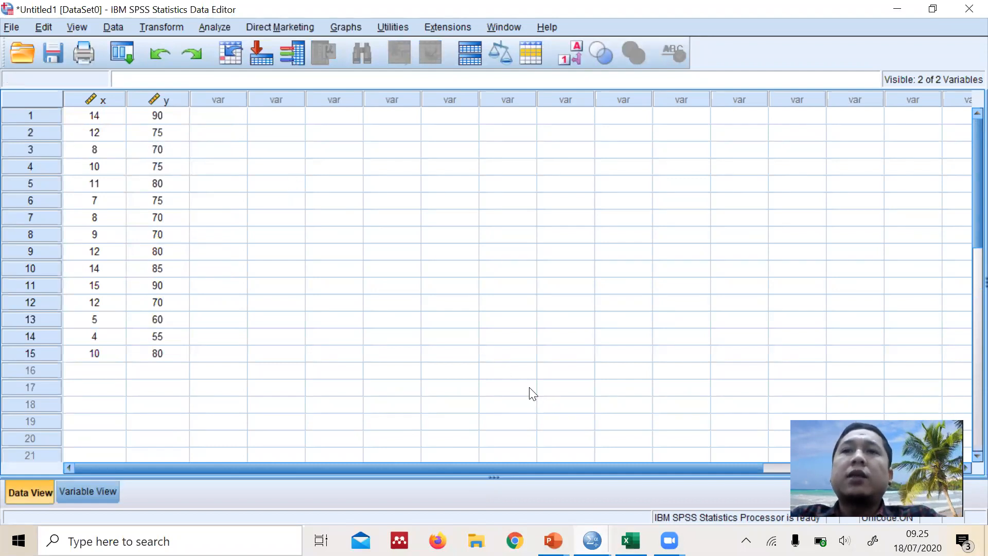
Check the source table in Excel against the pasted values, returning to the SPSS data grid
{"action": "left_click", "coordinate": [631, 541]}
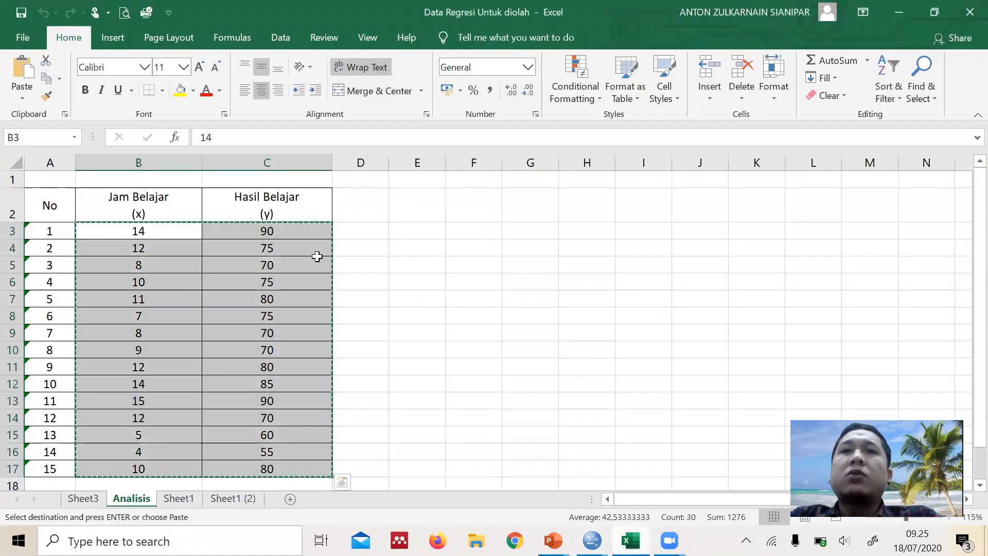
{"action": "left_click", "coordinate": [356, 249]}
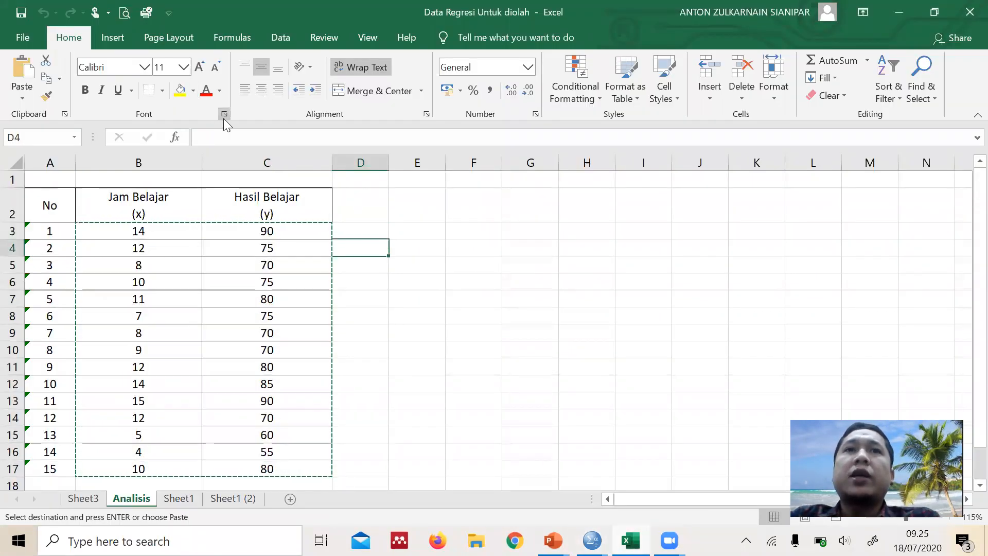
{"action": "mouse_move", "coordinate": [593, 540]}
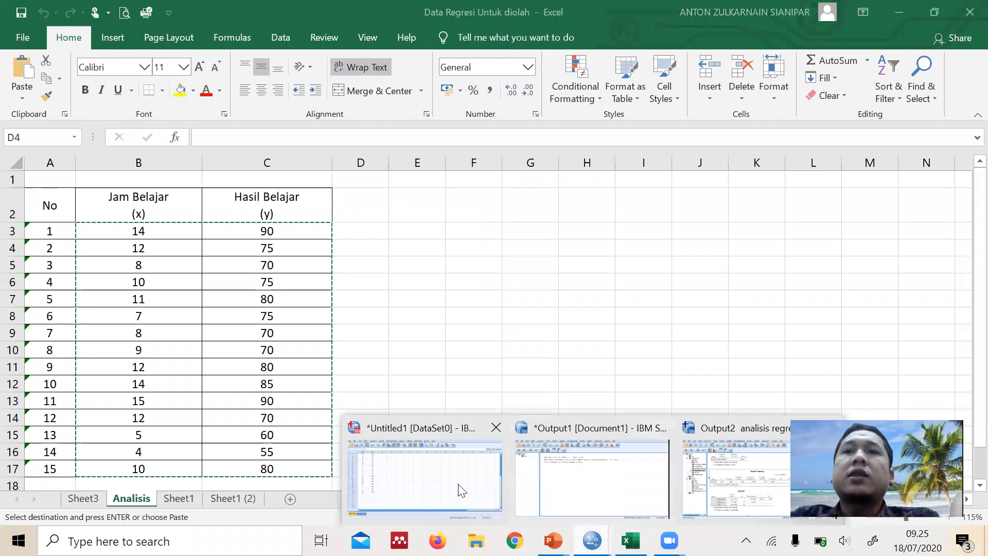
{"action": "left_click", "coordinate": [456, 489]}
{"action": "left_click", "coordinate": [255, 291]}
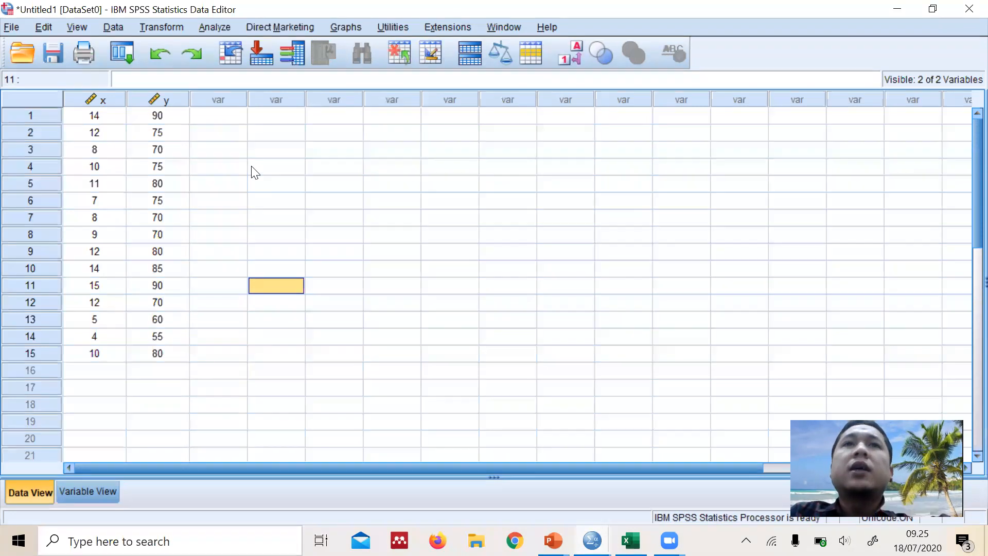
Set up a Linear Regression with Hasil Belajar [y] as the dependent and Jam Belajar [x] as the independent variable
{"action": "left_click", "coordinate": [211, 31]}
{"action": "left_click", "coordinate": [248, 6]}
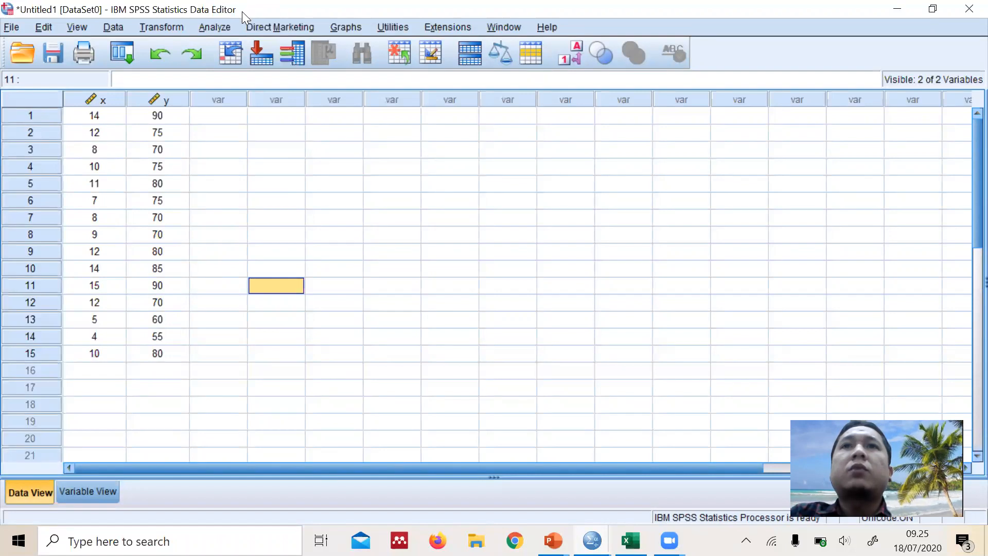
{"action": "left_click", "coordinate": [226, 28]}
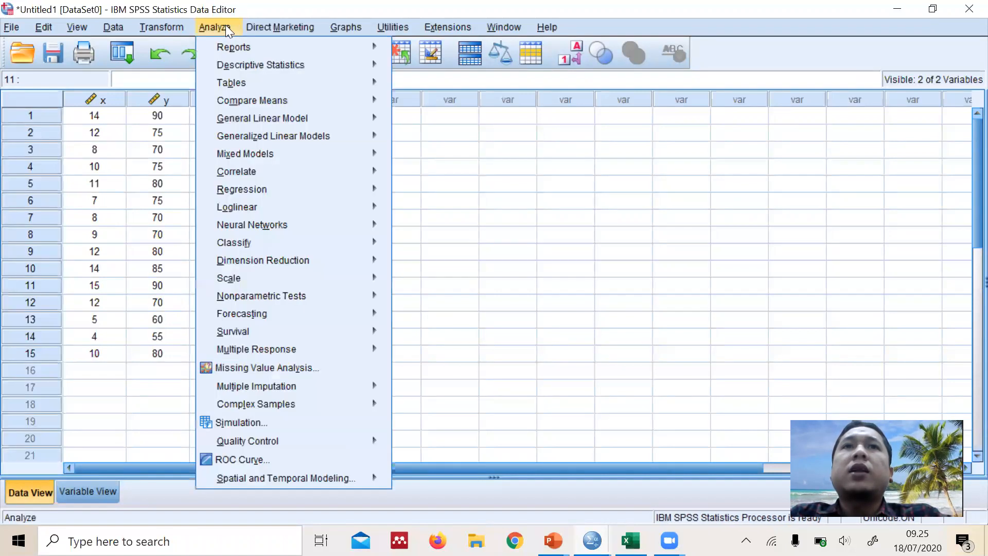
{"action": "mouse_move", "coordinate": [309, 188]}
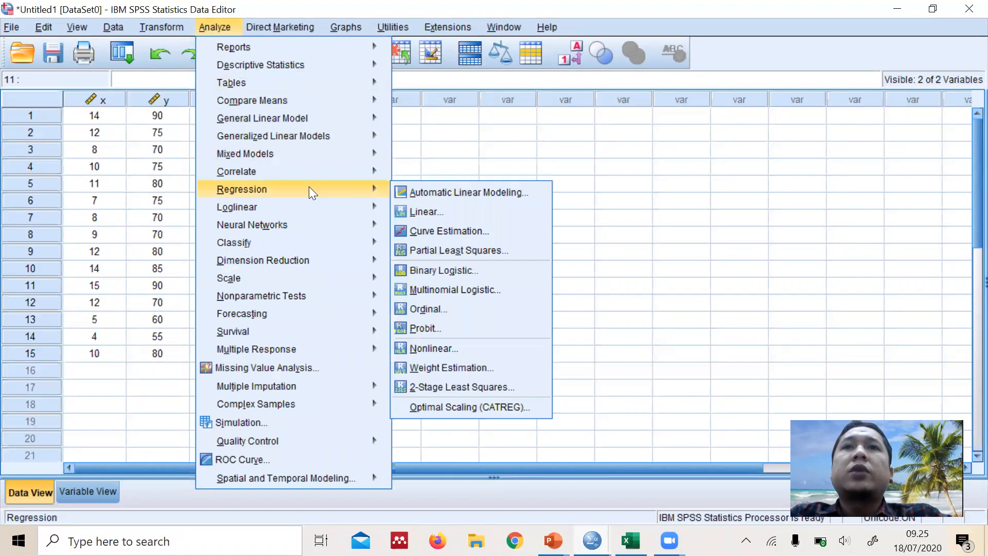
{"action": "left_click", "coordinate": [415, 210]}
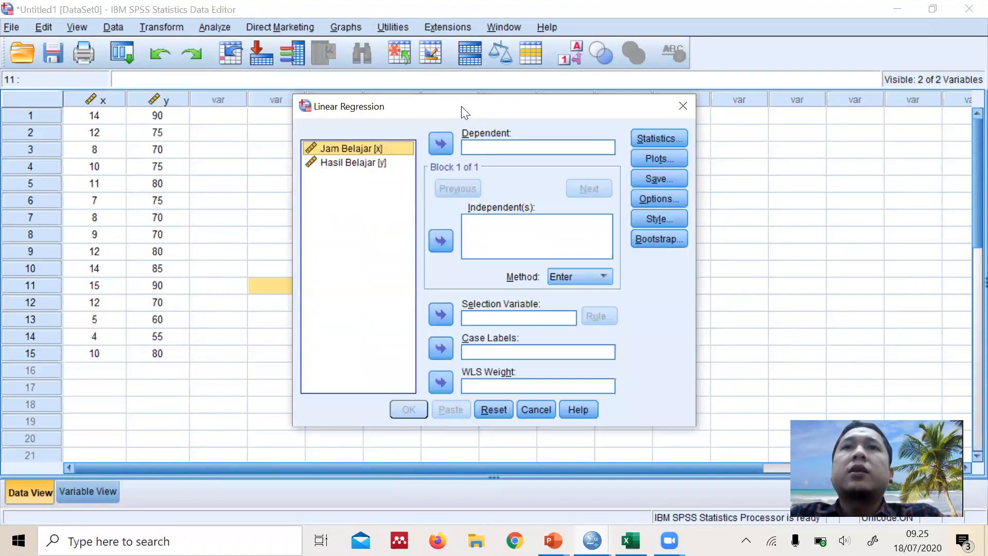
{"action": "left_click_drag", "start_coordinate": [460, 112], "coordinate": [423, 135]}
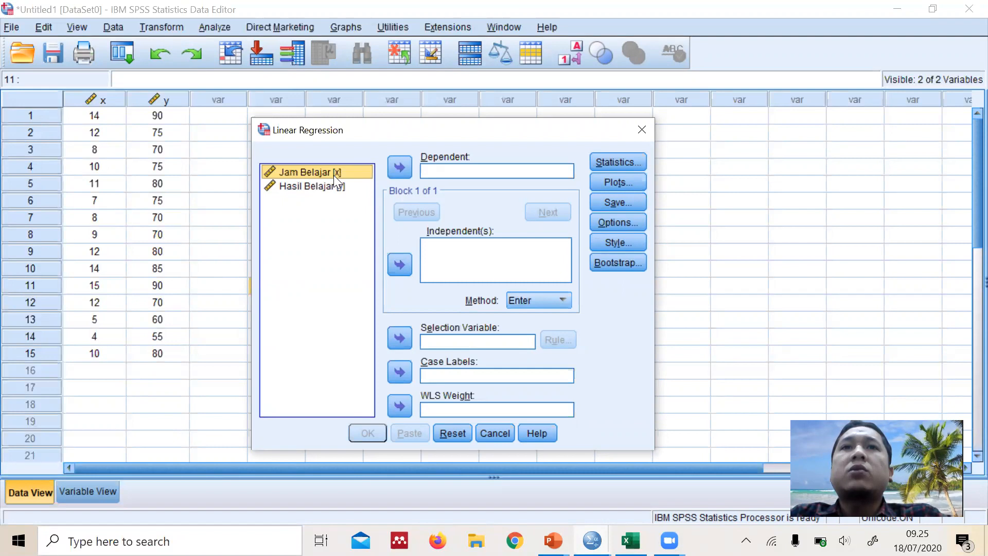
{"action": "left_click_drag", "start_coordinate": [331, 175], "coordinate": [436, 242]}
{"action": "left_click_drag", "start_coordinate": [327, 184], "coordinate": [440, 168]}
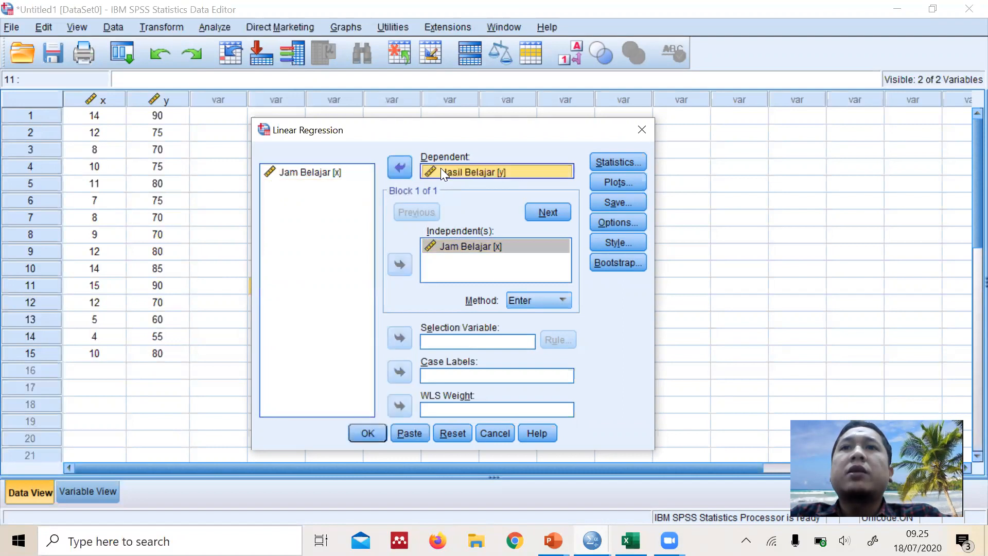
Add R squared change and Descriptives to the regression statistics, keeping Estimates and Model fit selected
{"action": "left_click", "coordinate": [609, 162]}
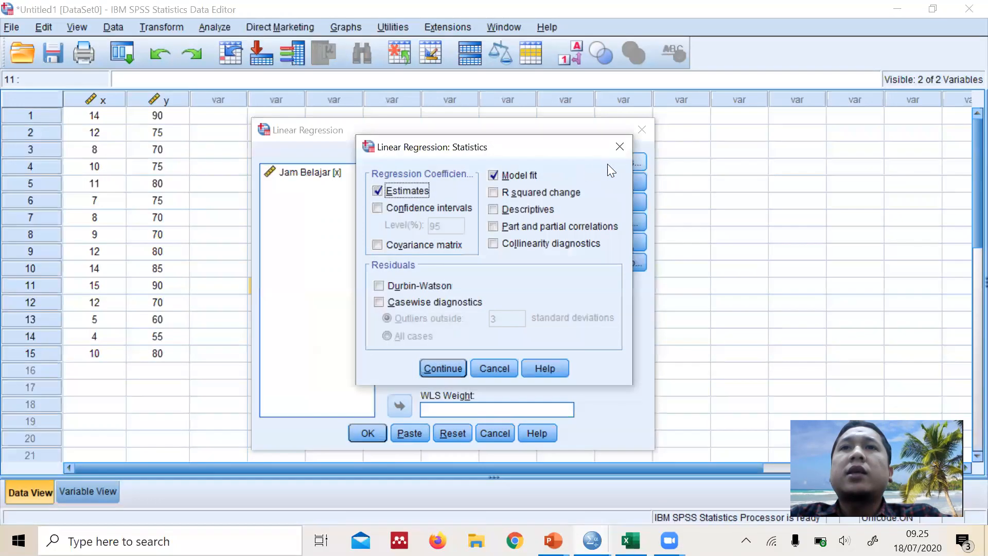
{"action": "left_click_drag", "start_coordinate": [552, 153], "coordinate": [546, 136]}
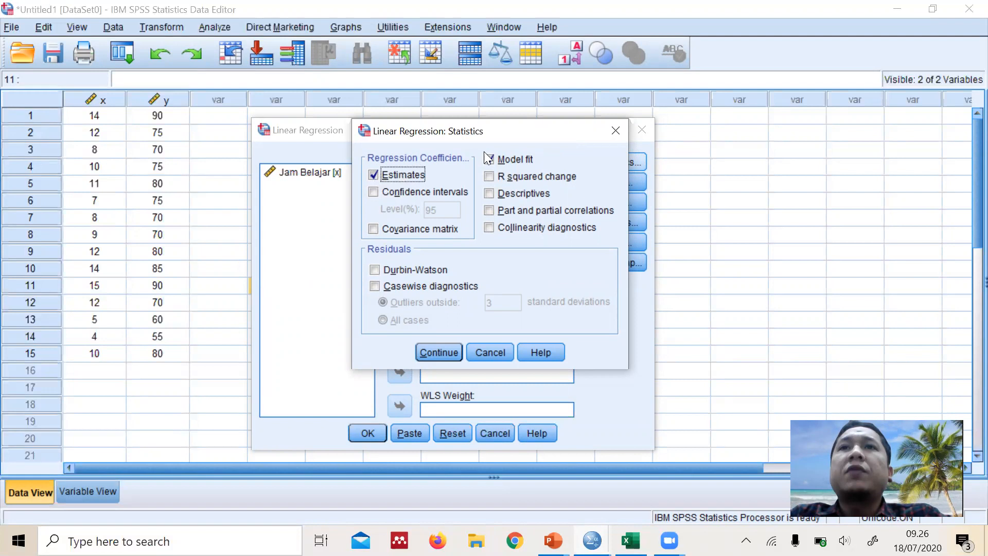
{"action": "left_click", "coordinate": [516, 176]}
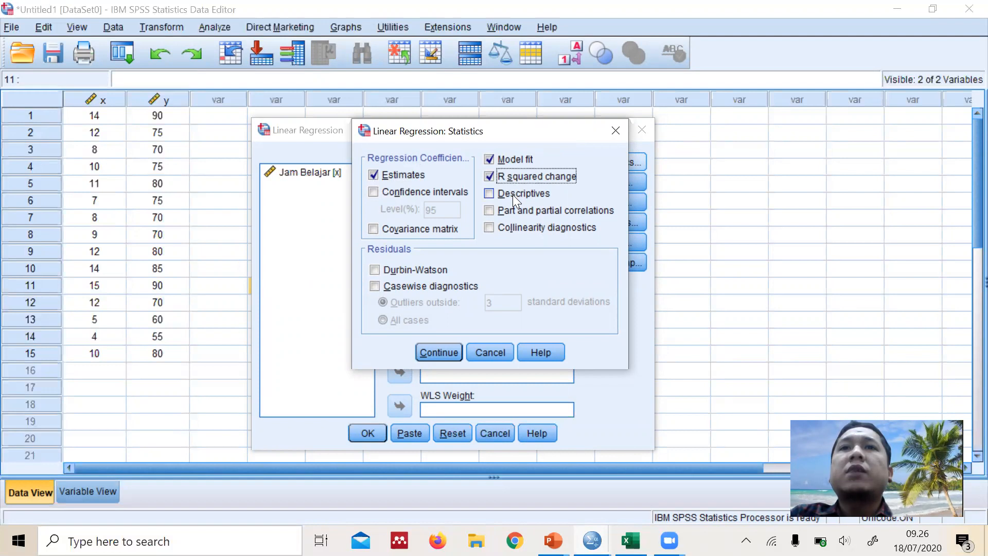
{"action": "left_click", "coordinate": [513, 194]}
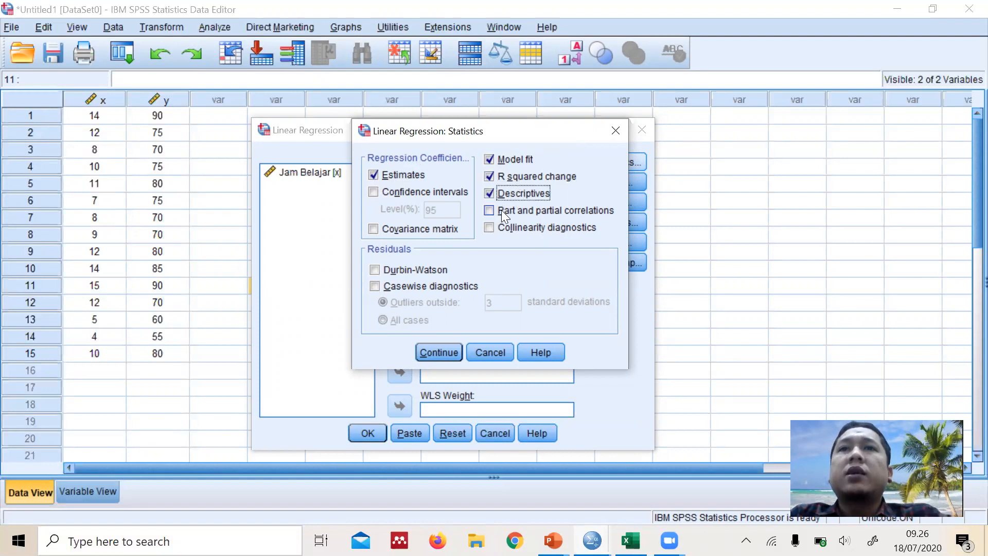
{"action": "left_click", "coordinate": [448, 351]}
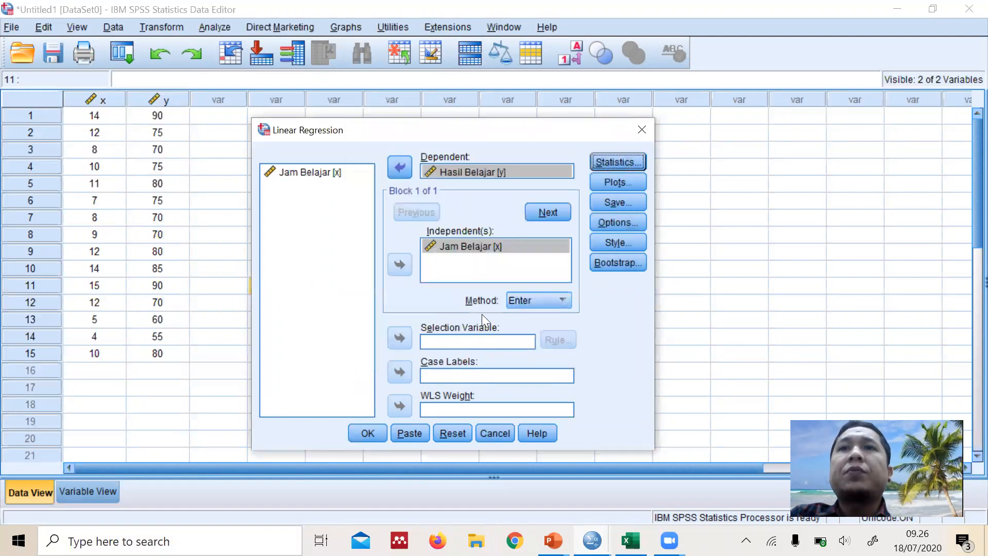
Accept the default regression options, with the constant included and missing cases excluded listwise, and run the analysis
{"action": "left_click", "coordinate": [608, 221]}
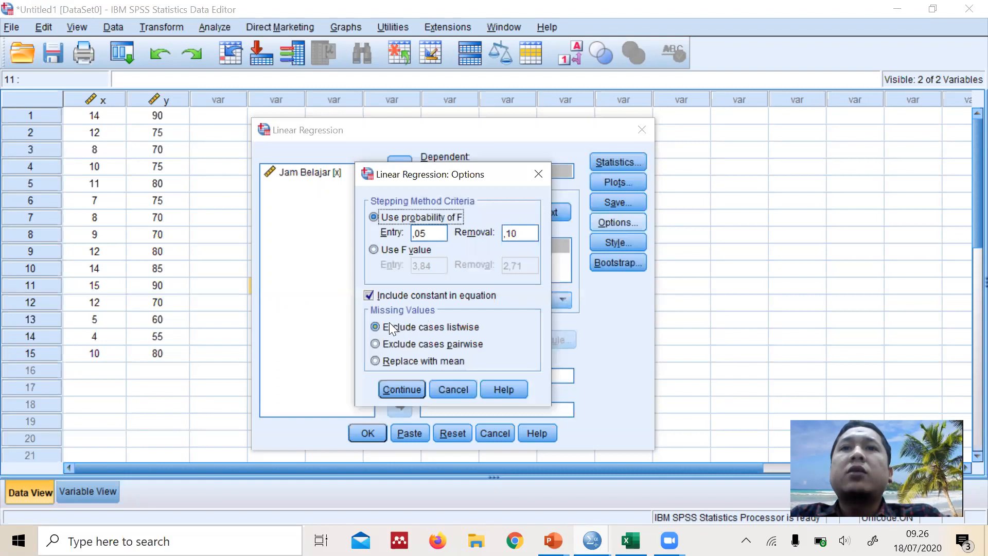
{"action": "left_click", "coordinate": [413, 383]}
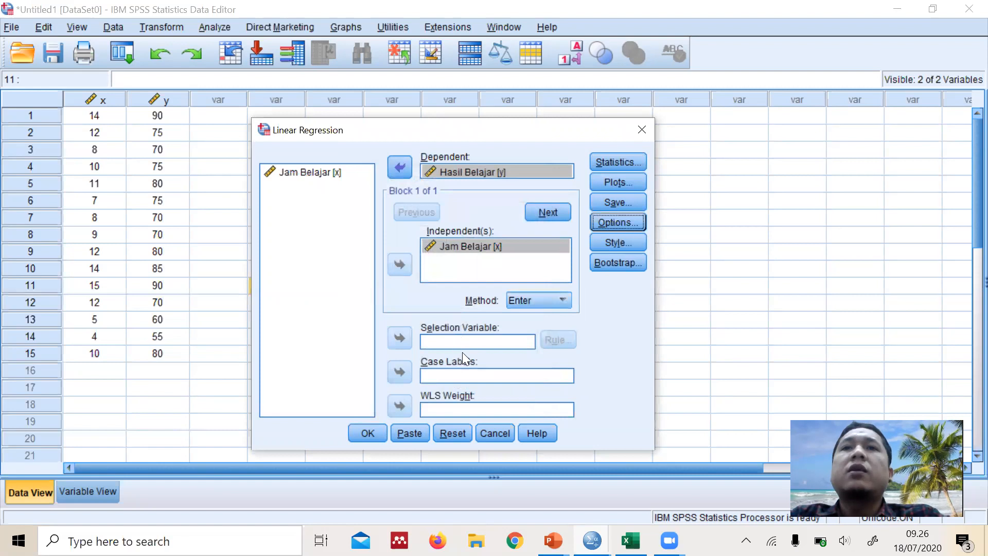
{"action": "left_click", "coordinate": [365, 437]}
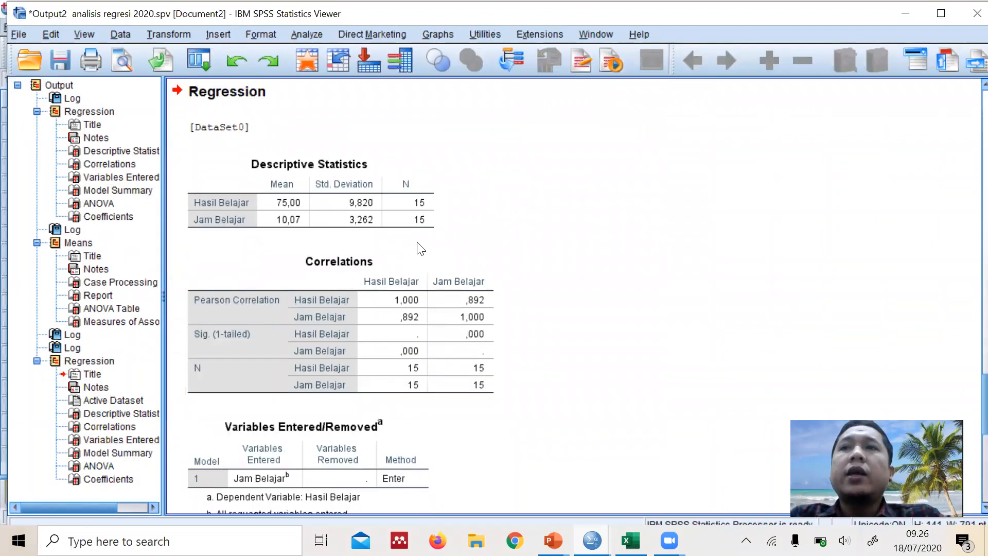
Copy the Coefficients table of the newest regression from the output
{"action": "scroll", "coordinate": [425, 211], "scroll_direction": "down", "scroll_amount": 3}
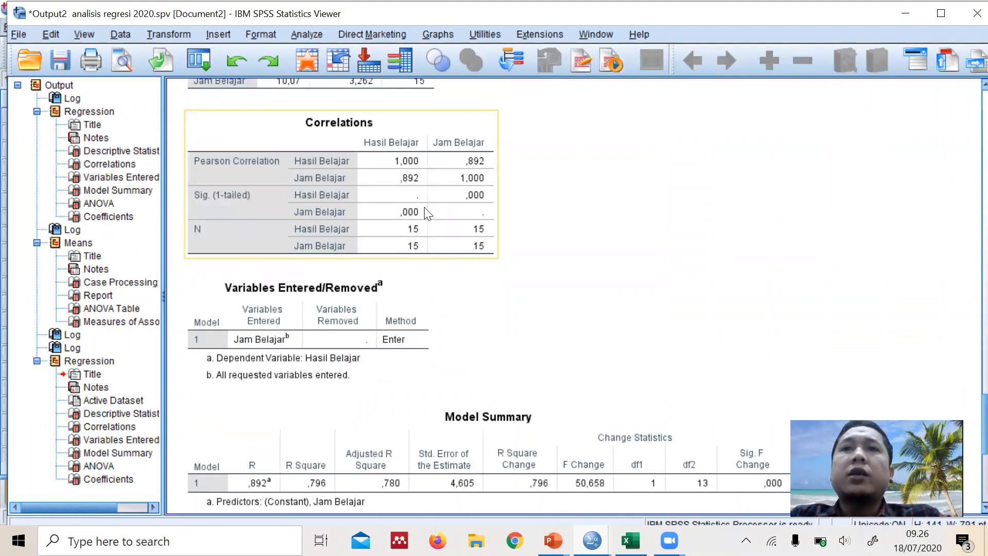
{"action": "scroll", "coordinate": [425, 211], "scroll_direction": "down", "scroll_amount": 3}
{"action": "scroll", "coordinate": [425, 211], "scroll_direction": "down", "scroll_amount": 1}
{"action": "scroll", "coordinate": [425, 211], "scroll_direction": "up", "scroll_amount": 3}
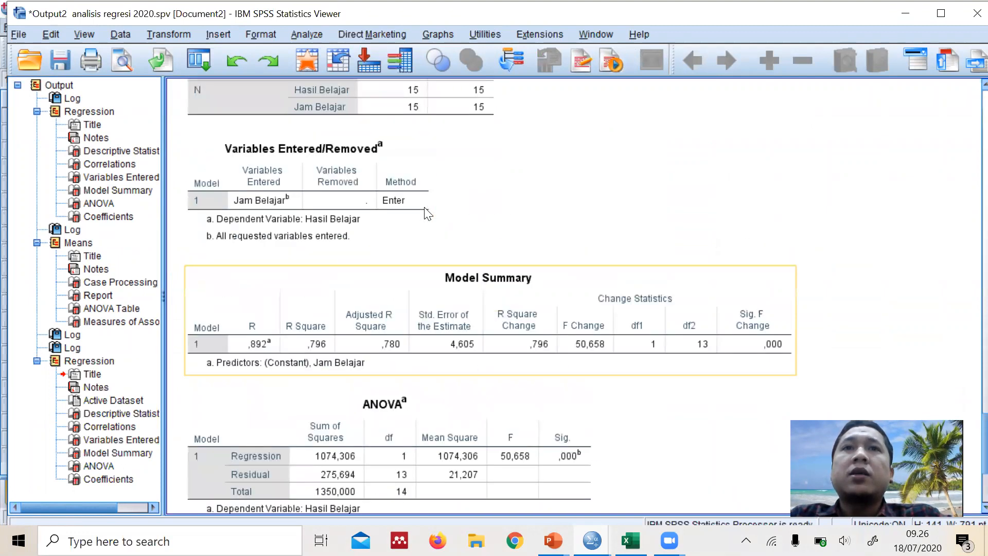
{"action": "scroll", "coordinate": [425, 207], "scroll_direction": "down", "scroll_amount": 7}
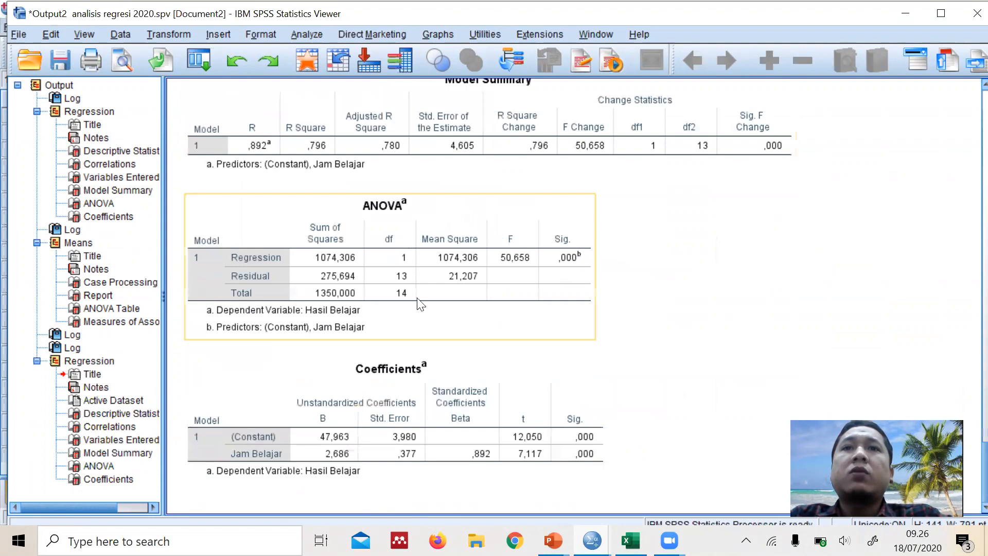
{"action": "left_click", "coordinate": [386, 387]}
{"action": "right_click", "coordinate": [386, 387]}
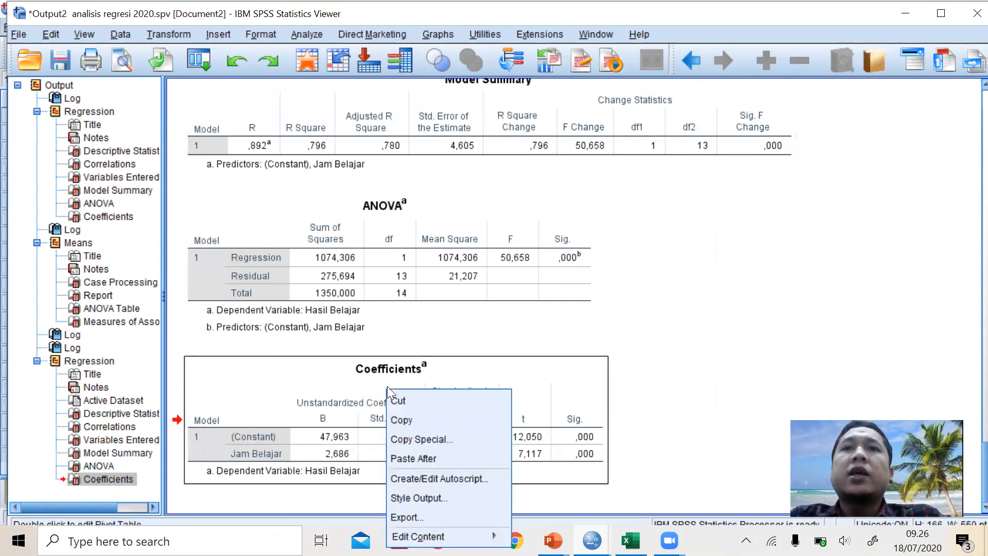
{"action": "left_click", "coordinate": [419, 422]}
Switch to the running PowerPoint slide show and advance to the "1. Persamaan Regresi Linear" slide
{"action": "mouse_move", "coordinate": [553, 541]}
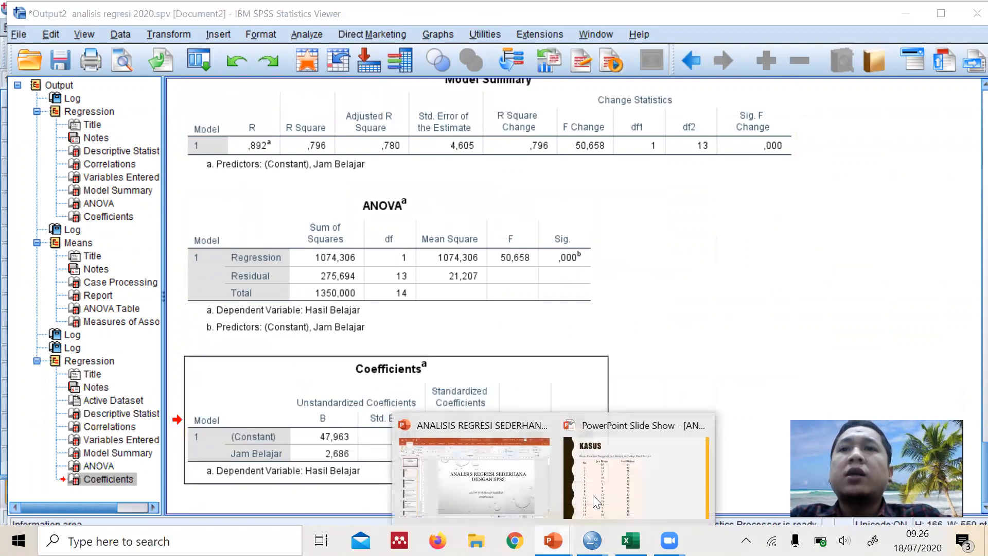
{"action": "left_click", "coordinate": [598, 479]}
{"action": "left_click", "coordinate": [478, 326]}
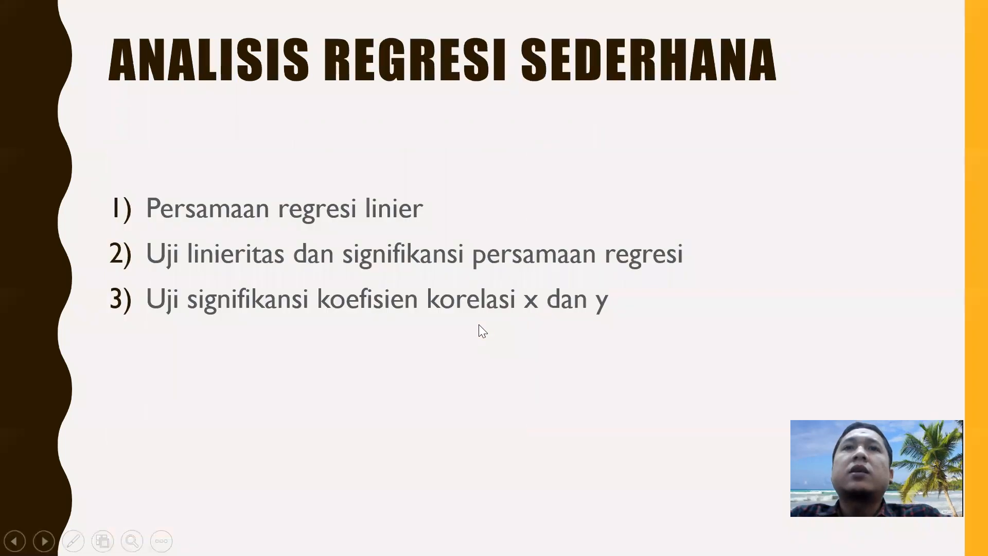
{"action": "left_click", "coordinate": [479, 325]}
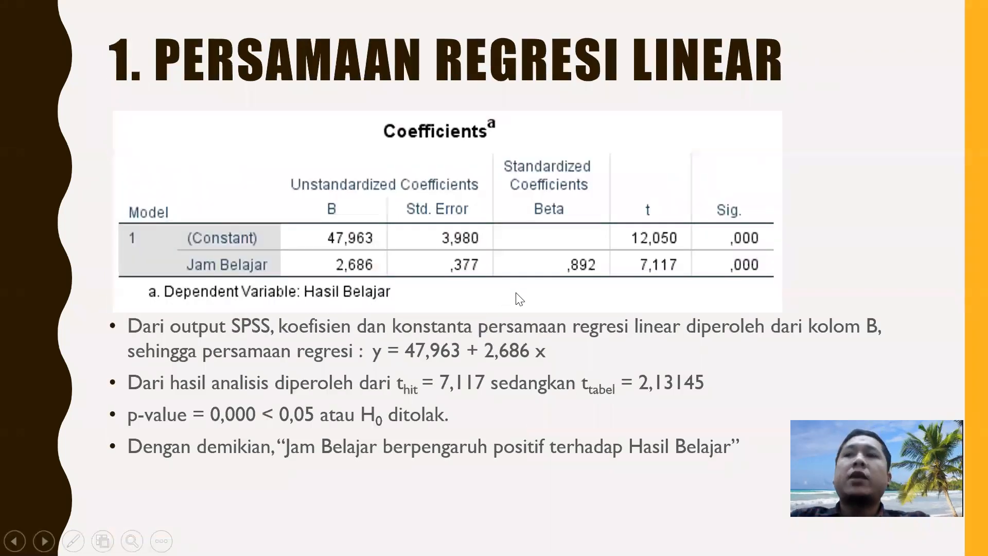